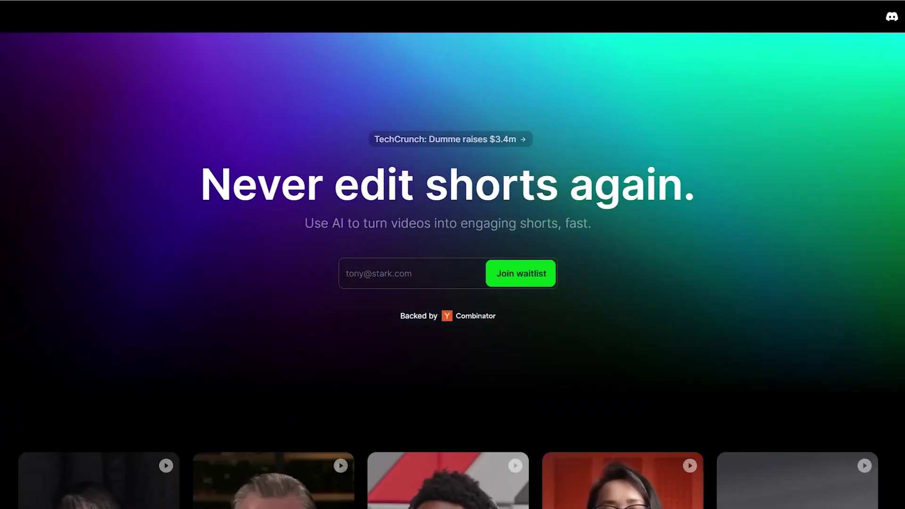
Scroll the Dumme landing page down to the example captioned shorts below the headline
scroll(848, 20, down, 8)
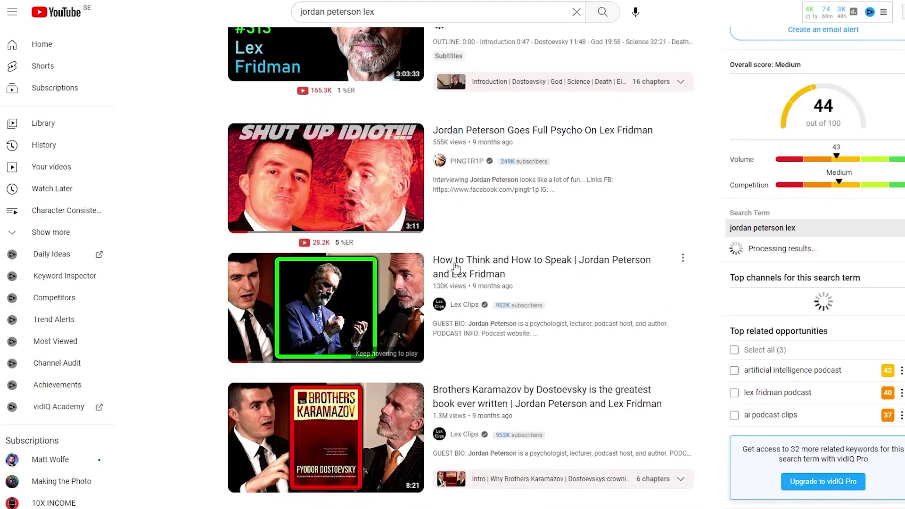
Open the 'How to Think and How to Speak | Jordan Peterson and Lex Fridman' result
click(456, 267)
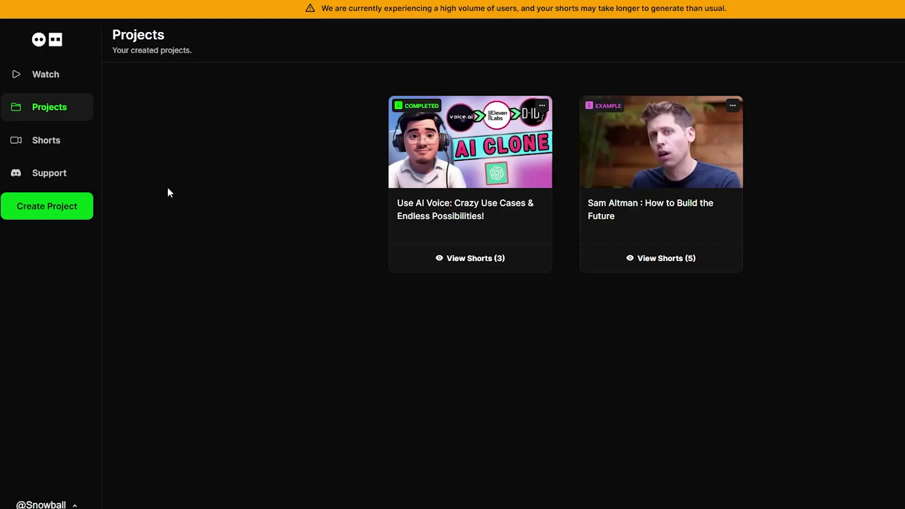
Create a From YouTube project by pasting the Jordan Peterson and Lex Fridman video link
click(21, 208)
click(445, 263)
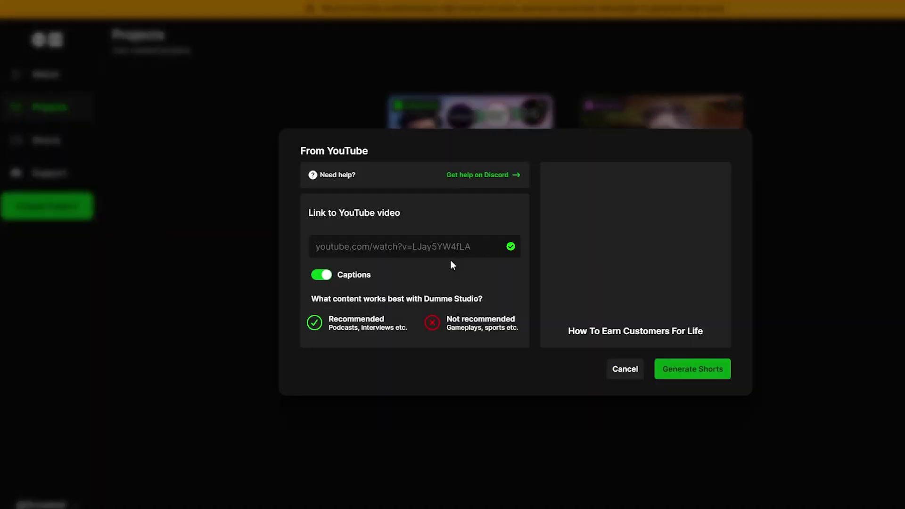
click(398, 245)
text(https://www.youtube.com/watch?v=CKtVBddSZBU&t)
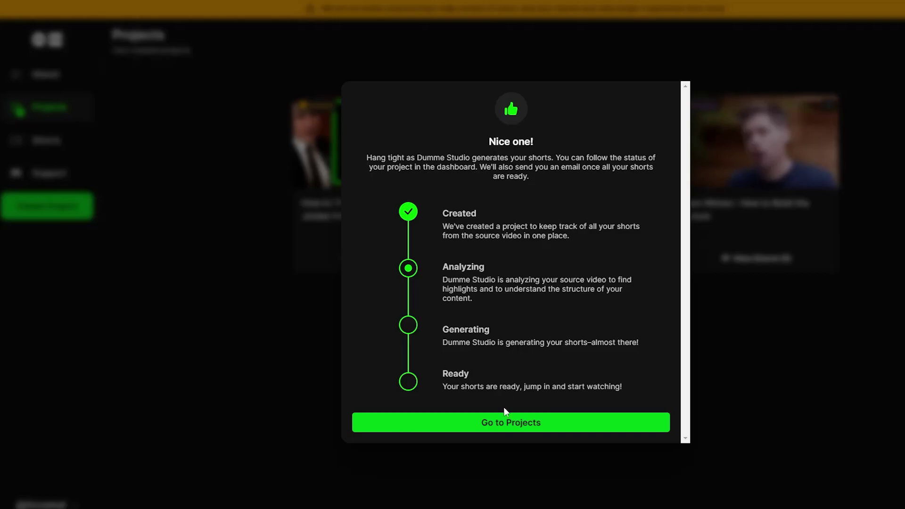
Return to Projects, view the five Sam Altman shorts, and go back to the list
click(511, 422)
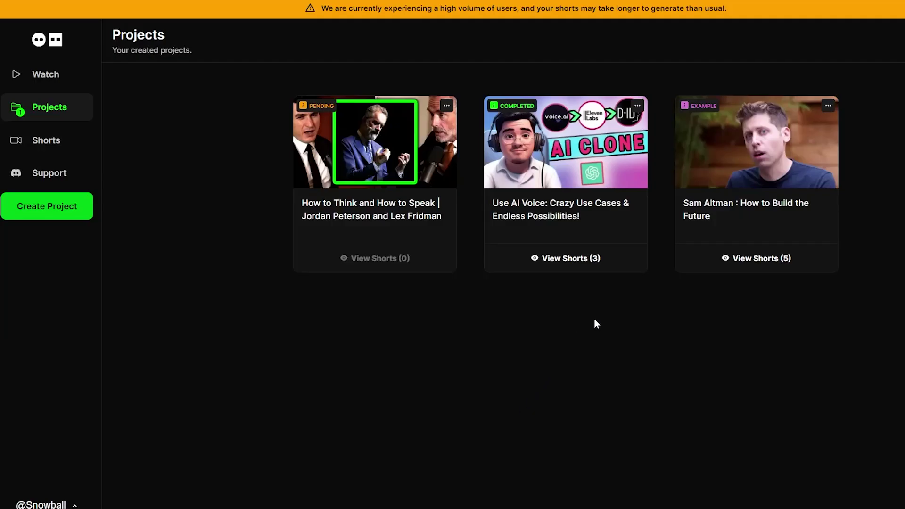
click(747, 259)
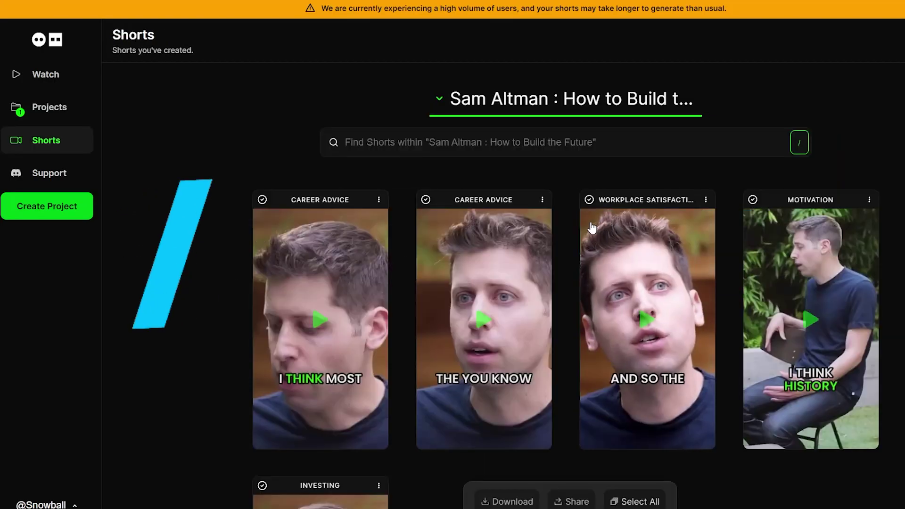
key(alt+Left)
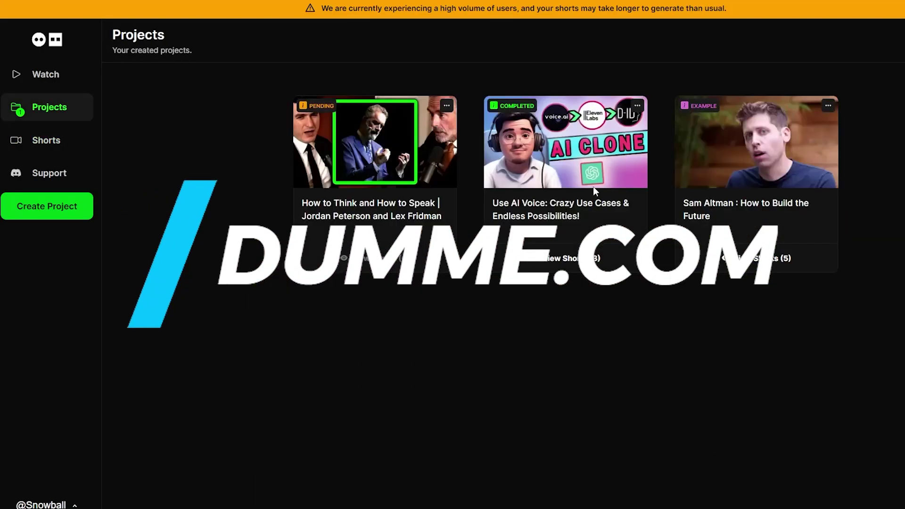
Copy the 'Sam Altman : How to Build the Future' project title and search YouTube for it
drag(757, 228, 686, 206)
key(ctrl+c)
key(alt+Tab)
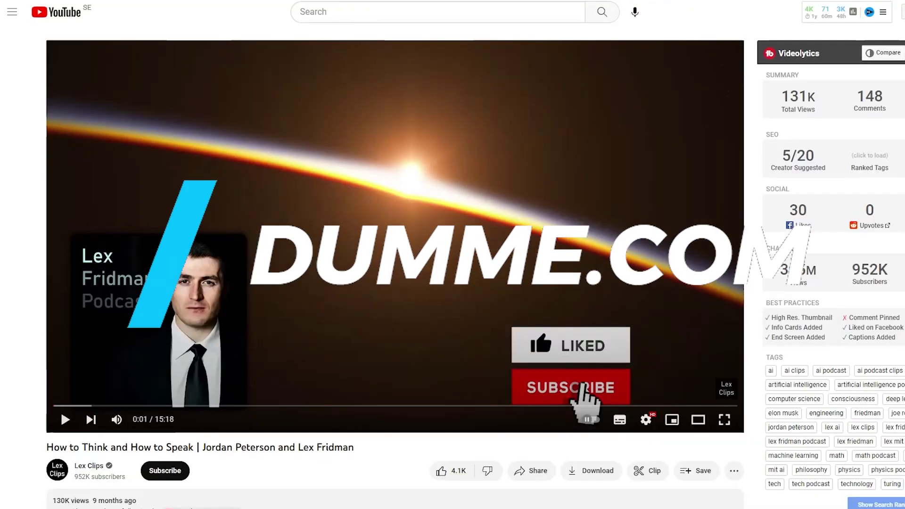
click(388, 16)
key(ctrl+v)
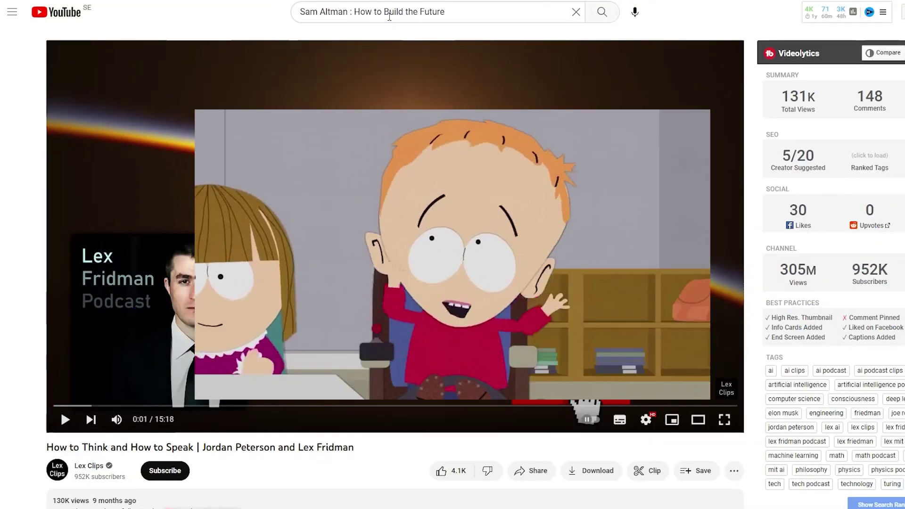
key(Return)
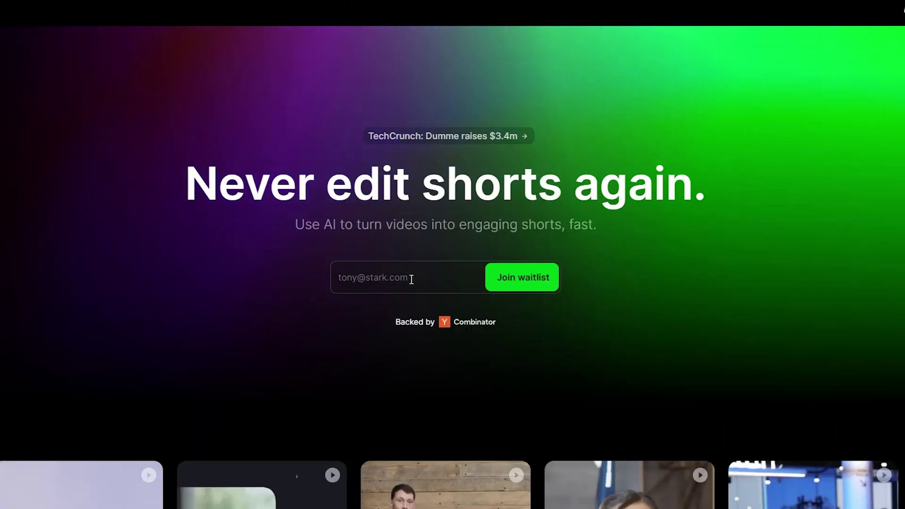
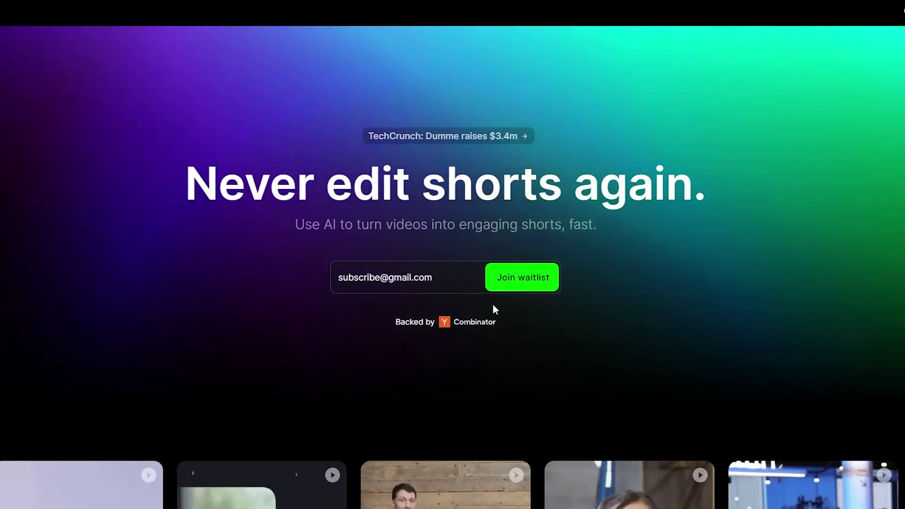
Enter an e-mail address in the waitlist field, scroll the landing page, and sign in
scroll(454, 346, down, 15)
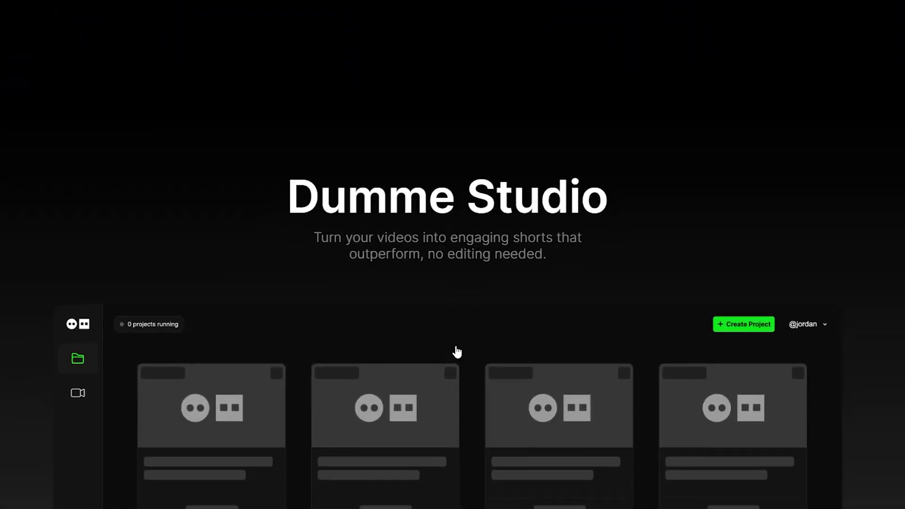
scroll(442, 354, down, 3)
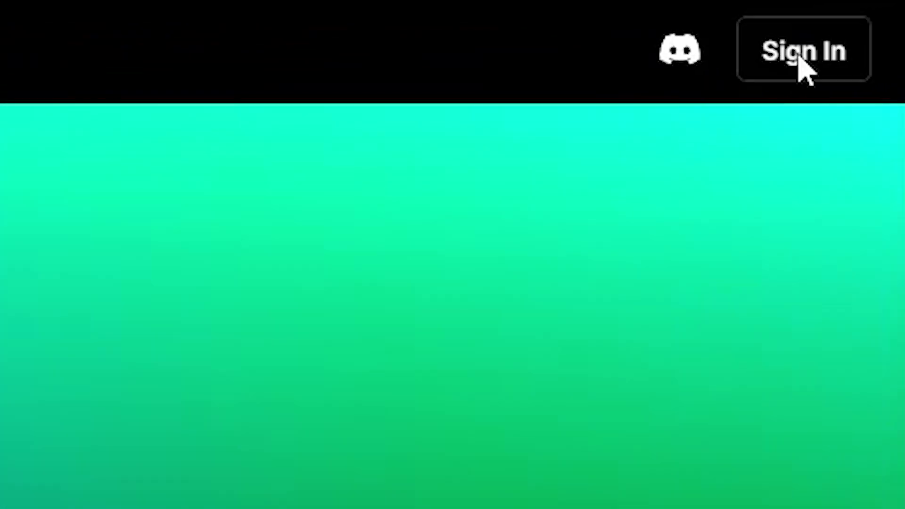
click(873, 35)
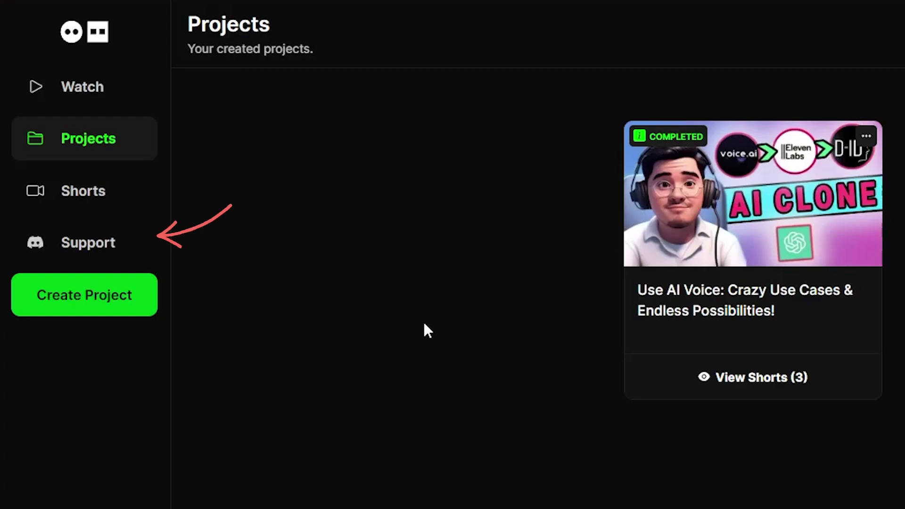
click(85, 92)
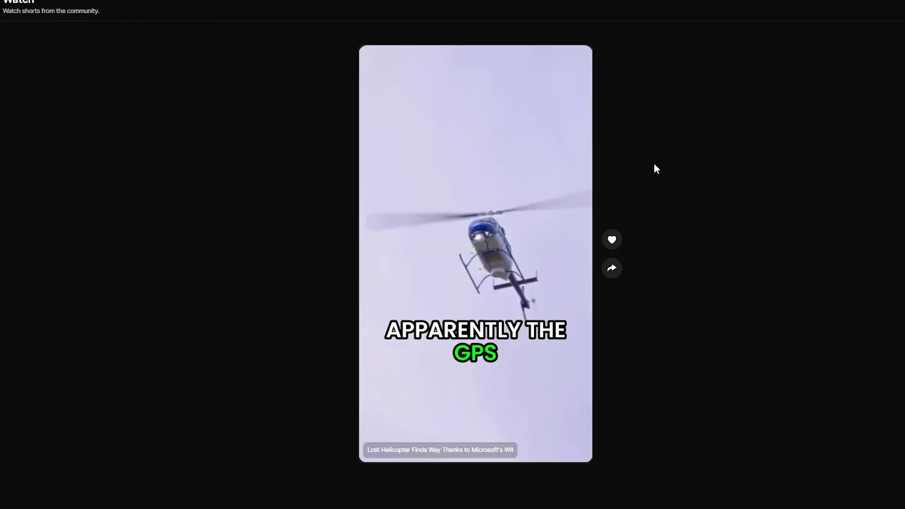
scroll(684, 263, down, 3)
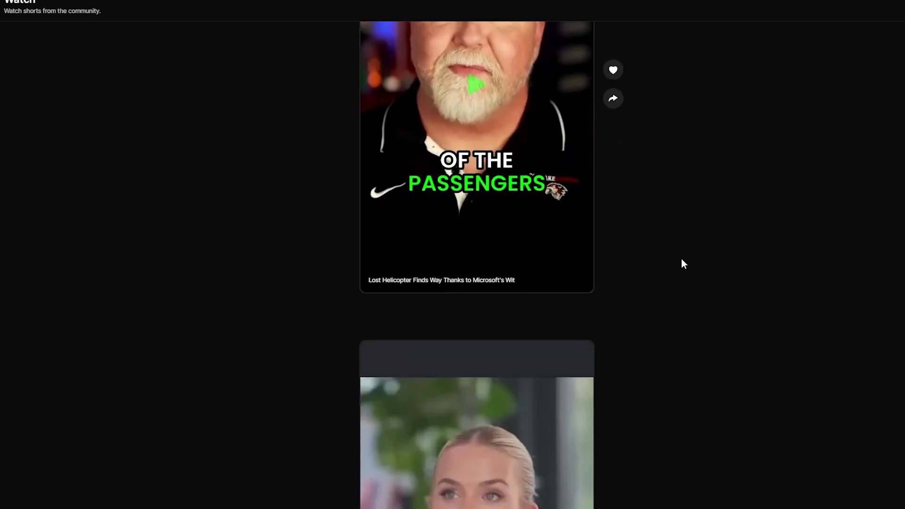
scroll(683, 264, down, 10)
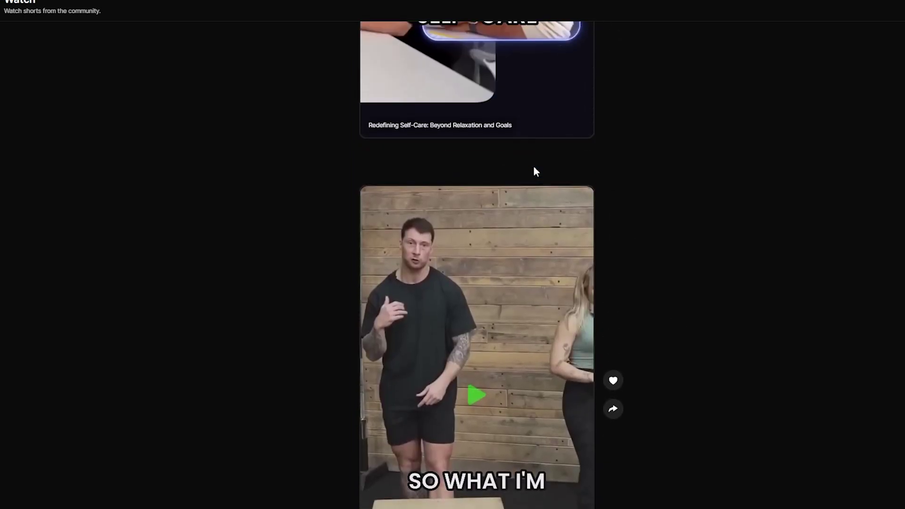
scroll(534, 170, up, 5)
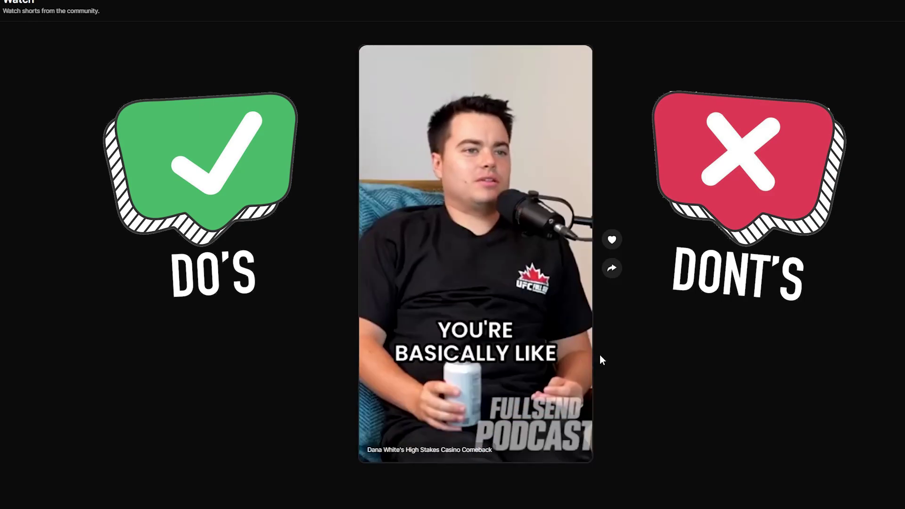
scroll(618, 352, down, 1)
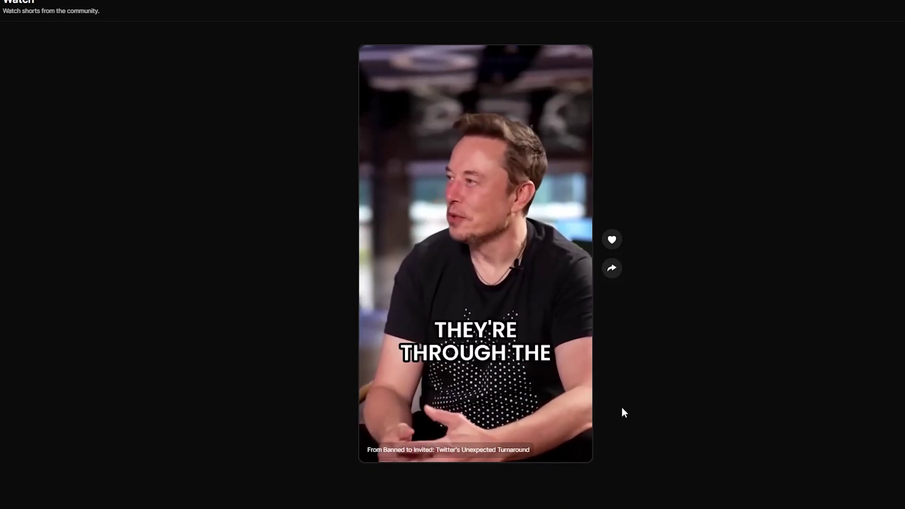
scroll(622, 412, down, 1)
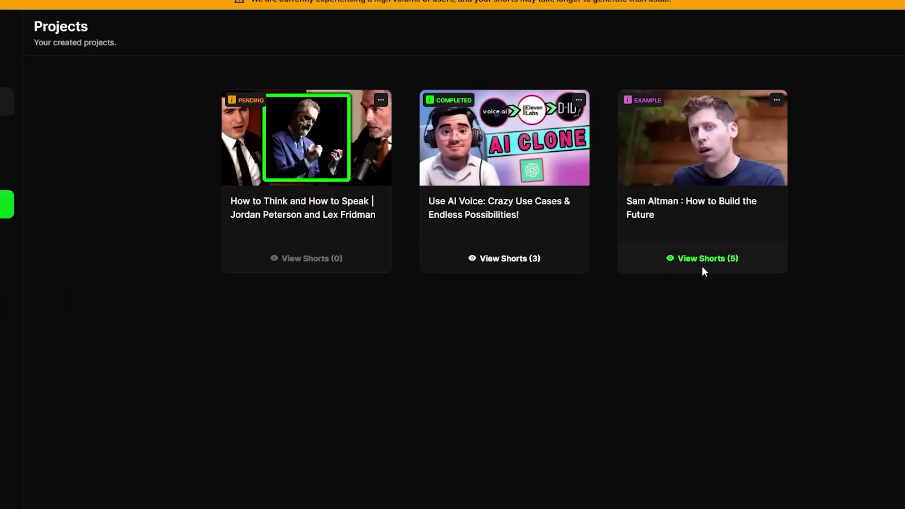
Open the Sam Altman project's five shorts and view the first Career Advice short's source
click(703, 267)
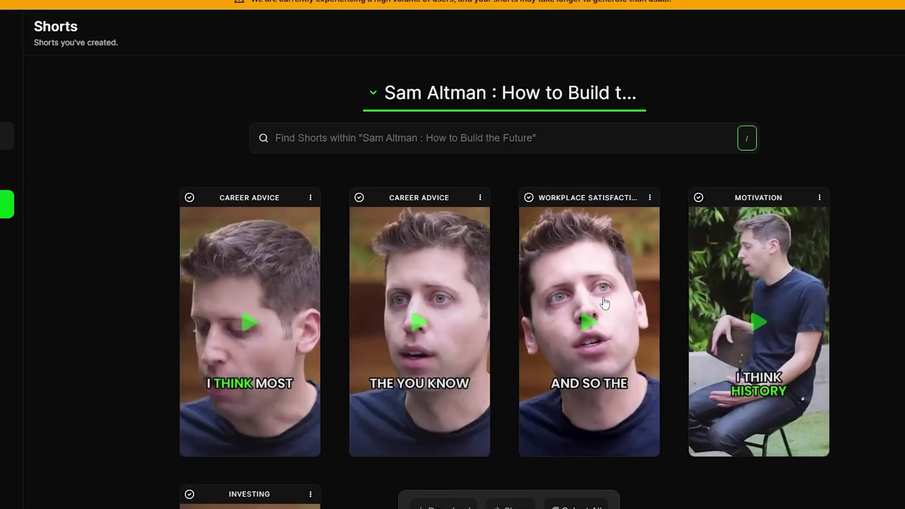
scroll(356, 304, down, 1)
scroll(356, 304, down, 2)
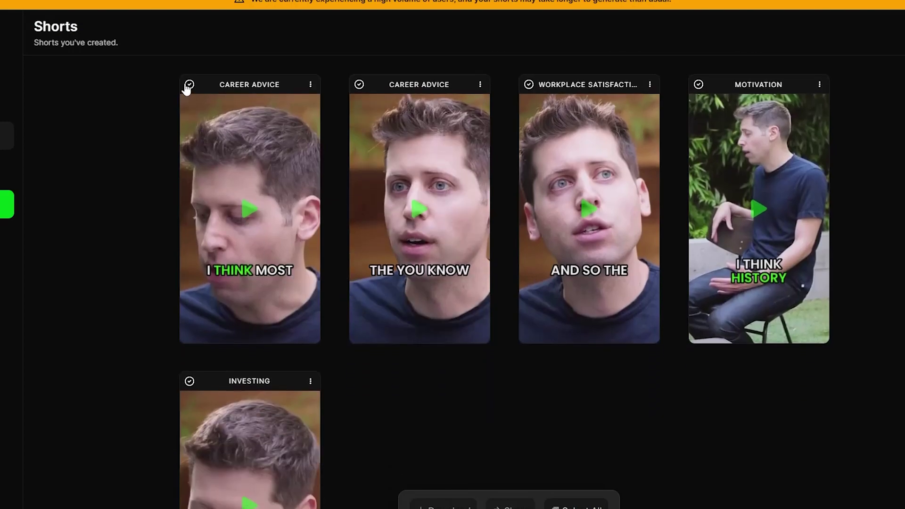
click(311, 87)
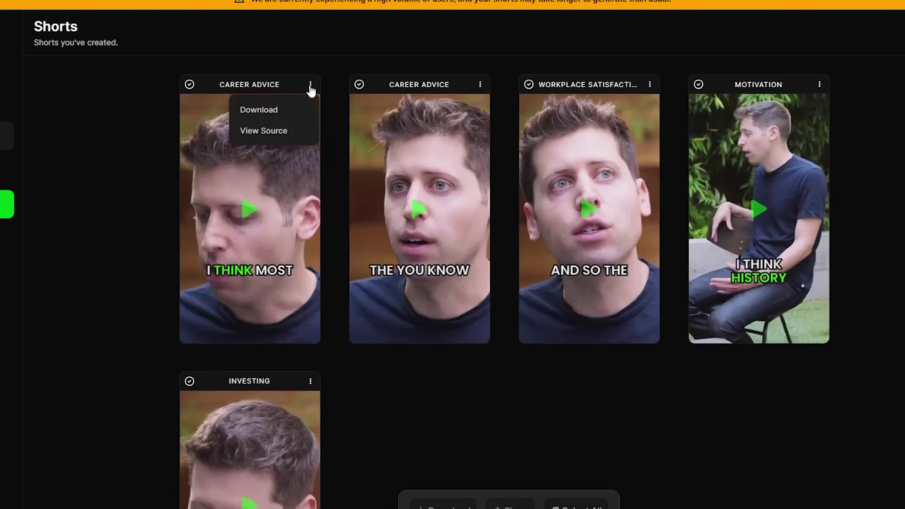
click(284, 132)
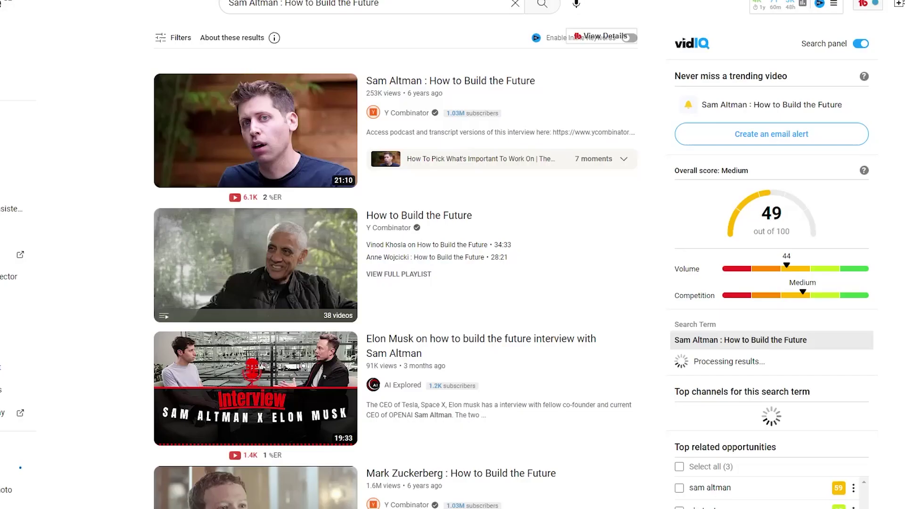
Open the 'Sam Altman : How to Build the Future' video from the search results
click(284, 104)
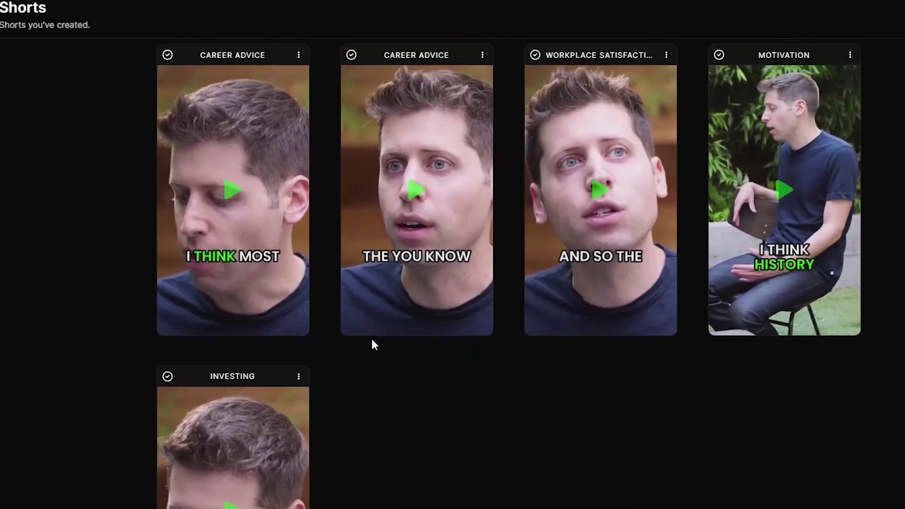
Preview the first Sam Altman short, then bring up link options for the Mo Gawdat EMERGENCY EPISODE
click(297, 191)
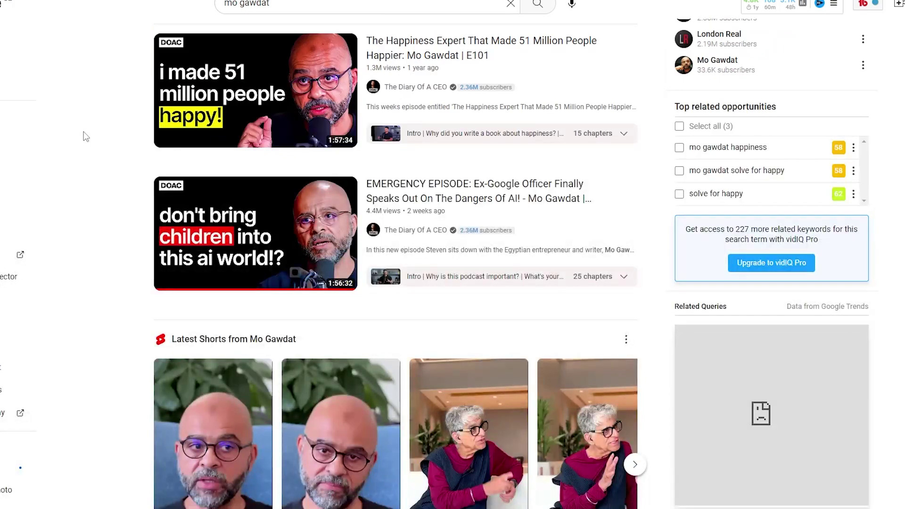
scroll(86, 136, down, 1)
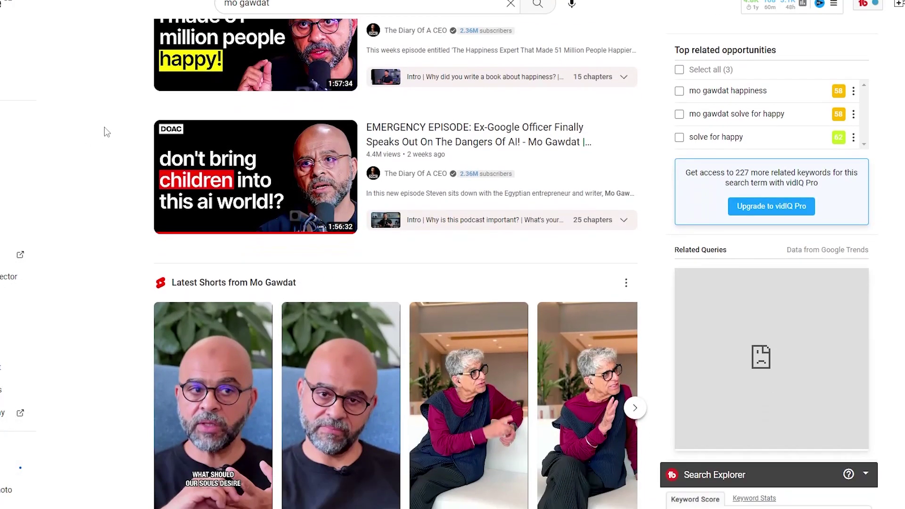
right_click(335, 176)
Paste the Mo Gawdat episode link as the source video and toggle captions off and back on
click(421, 256)
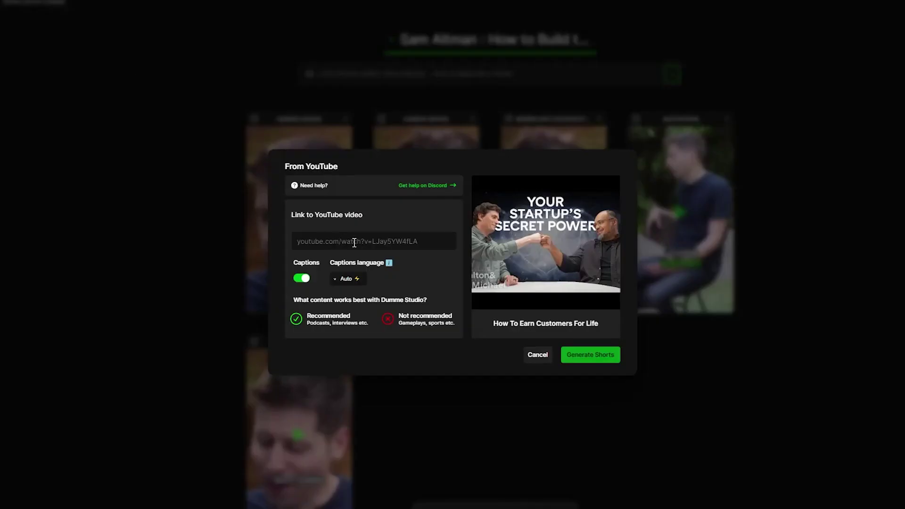
key(ctrl+v)
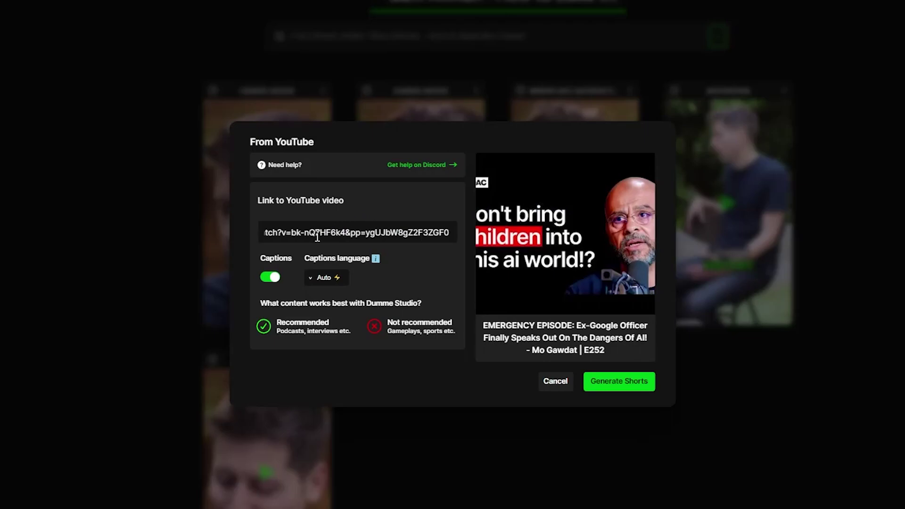
click(272, 278)
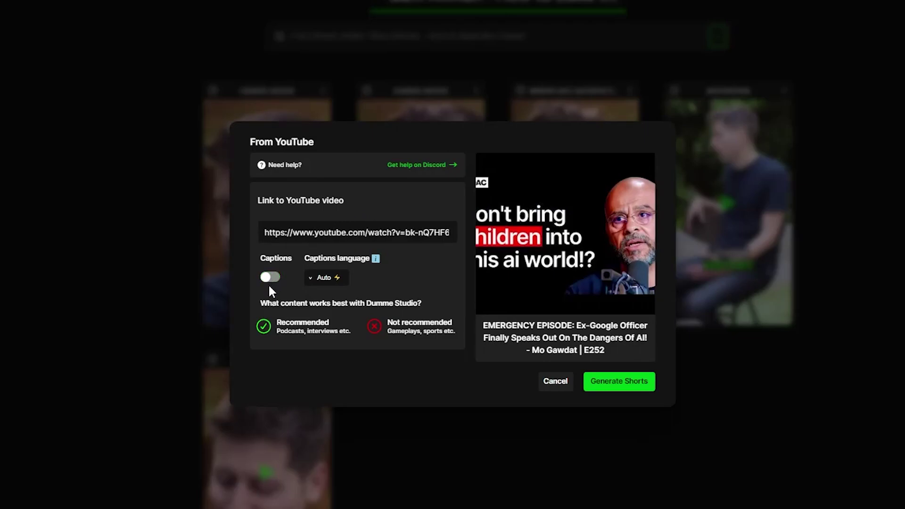
click(272, 278)
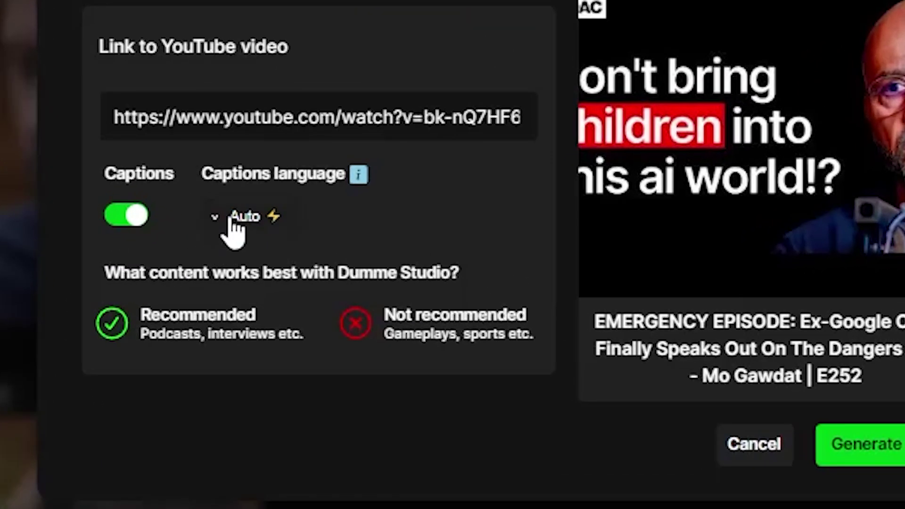
Browse the caption language list, leaving the captions language set to Auto
click(217, 219)
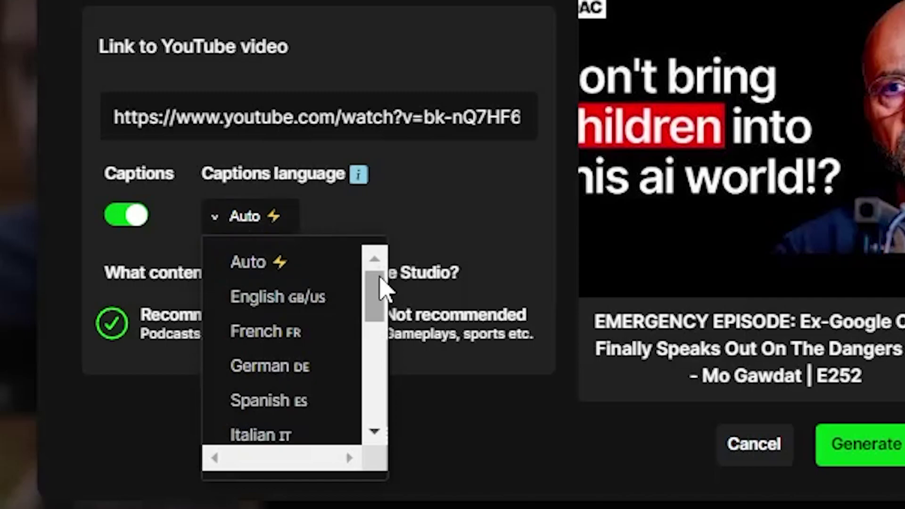
drag(380, 299, 367, 412)
key(Escape)
click(271, 234)
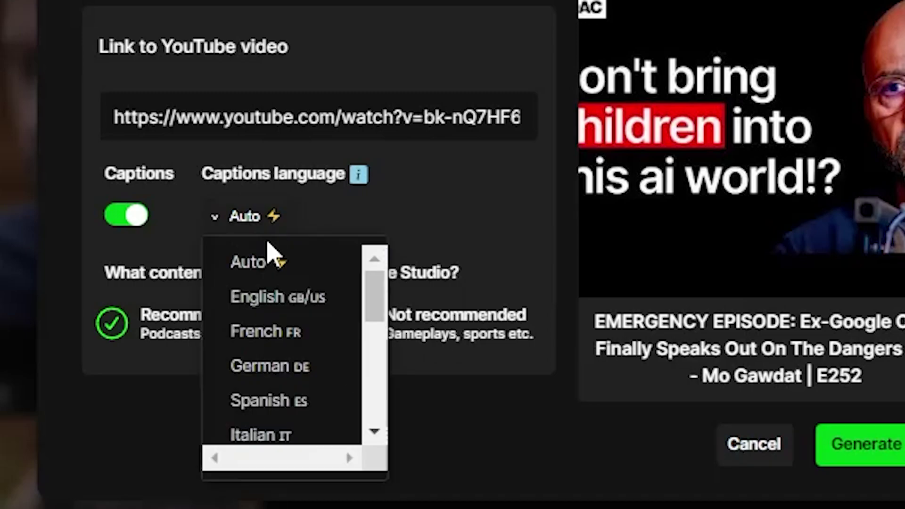
click(274, 261)
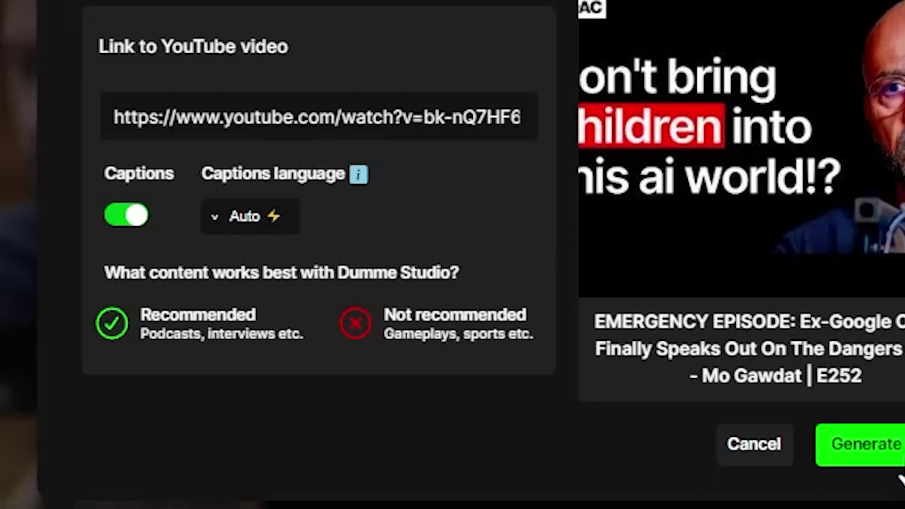
click(262, 222)
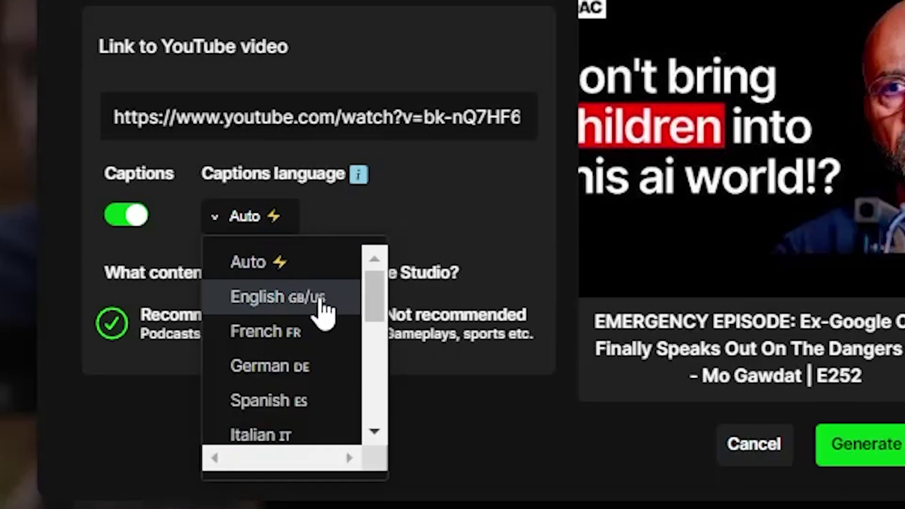
scroll(346, 324, down, 3)
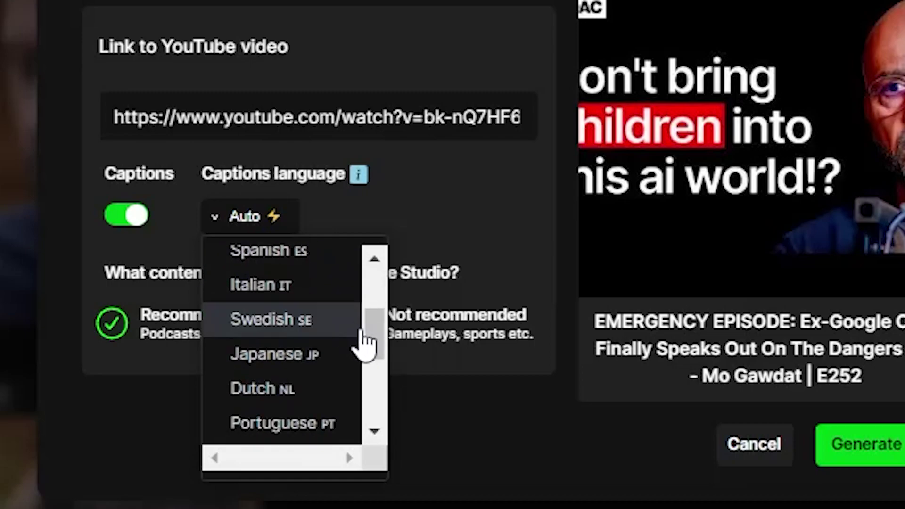
drag(365, 342, 373, 303)
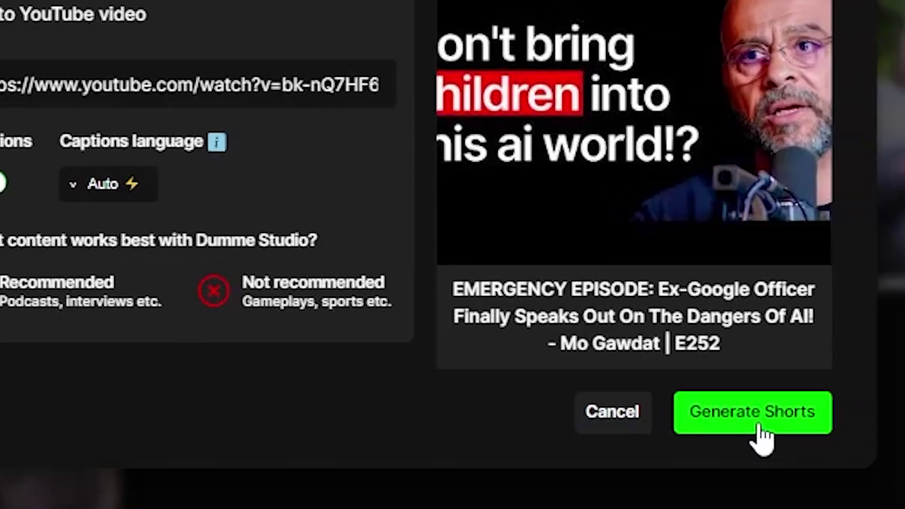
Start generating shorts, then follow the latest 'Your shorts are ready!' email to Dumme Studio
click(898, 456)
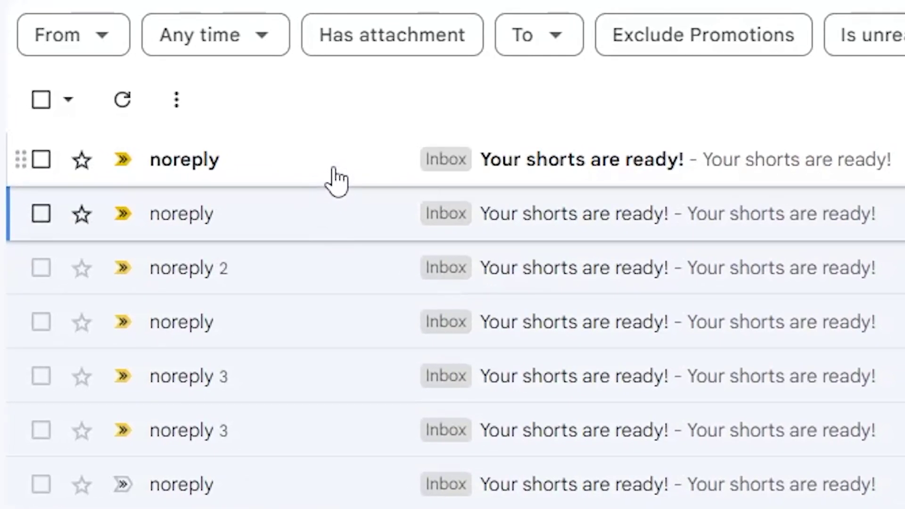
click(333, 168)
click(323, 369)
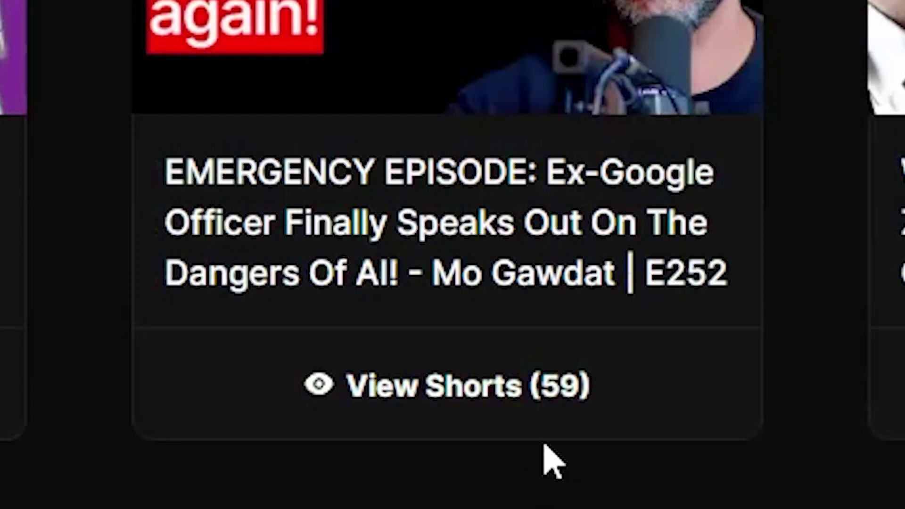
Show the EMERGENCY EPISODE's 59 shorts and preview the THE BIGGEST THREAT short
click(587, 434)
scroll(875, 328, down, 2)
scroll(874, 328, down, 15)
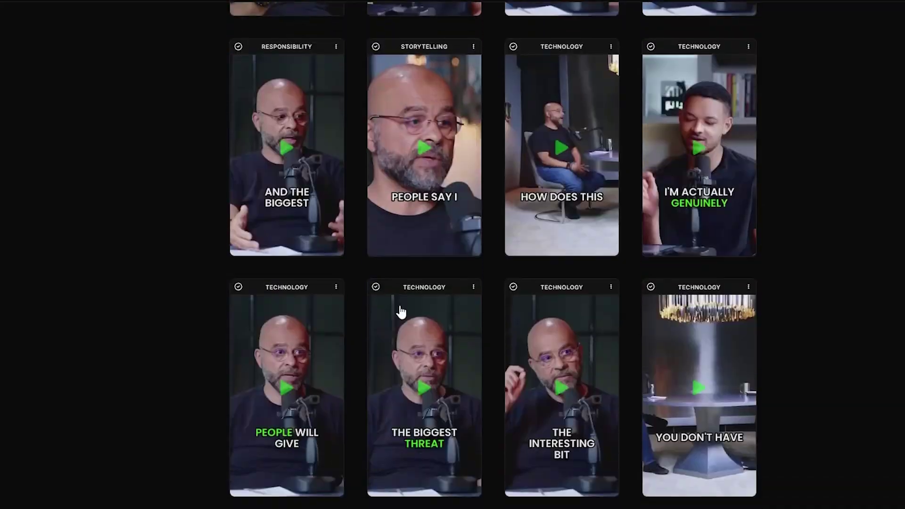
click(425, 347)
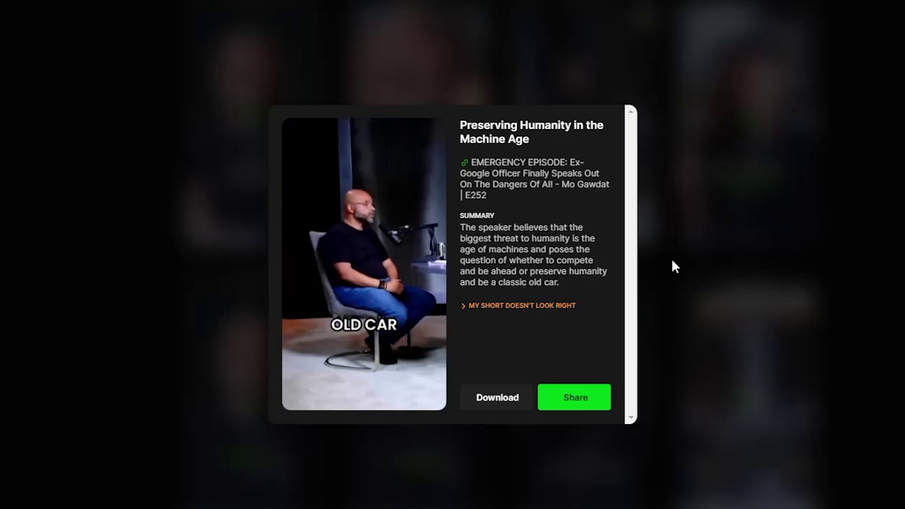
Pause the 'Preserving Humanity in the Machine Age' short in its preview
click(349, 272)
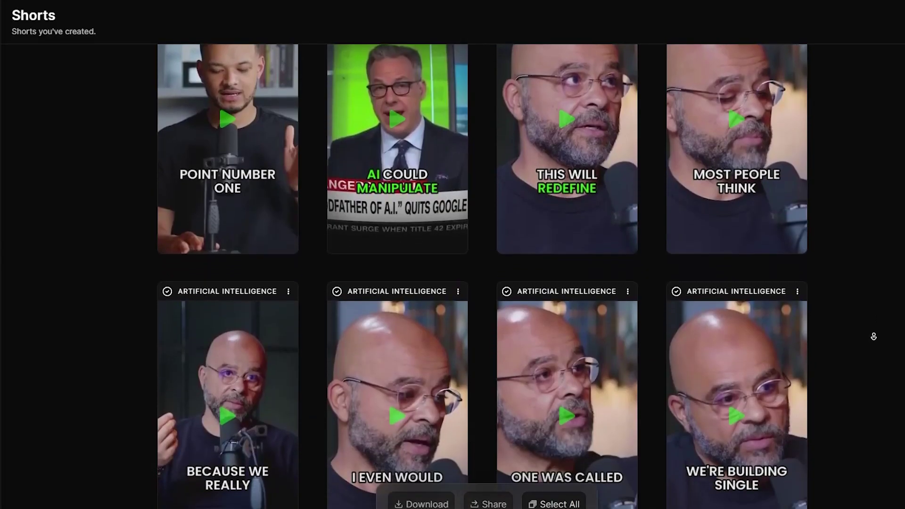
Preview the AND THE BIGGEST short, 'AI's Power-Responsibility Disconnect Dilemma', further down the grid
scroll(872, 335, down, 20)
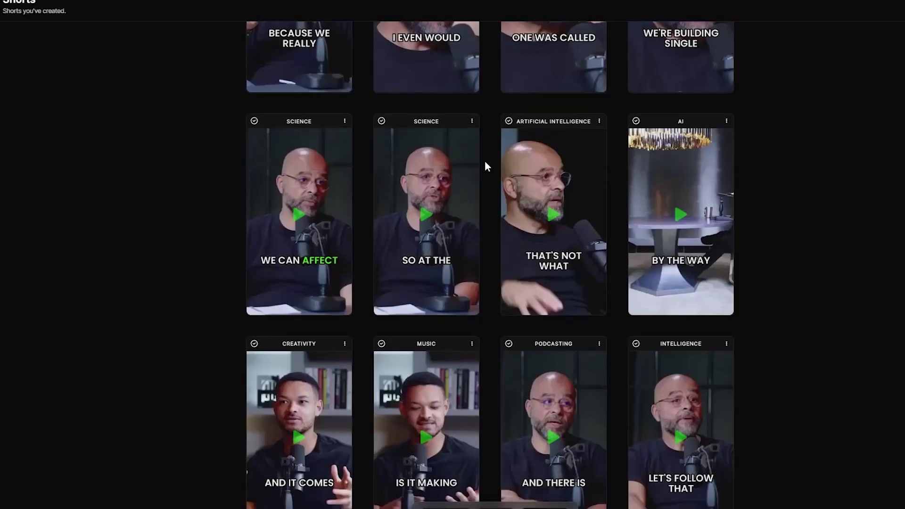
scroll(484, 161, down, 10)
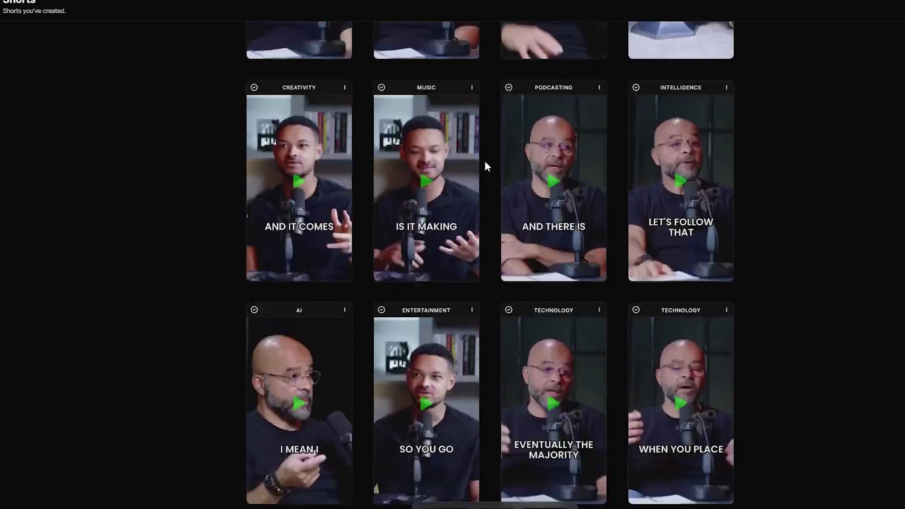
click(317, 311)
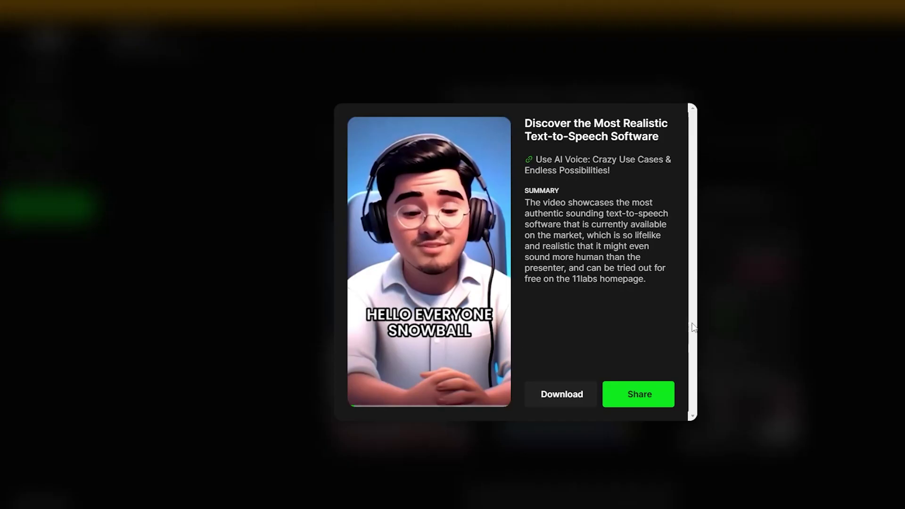
Close the current preview and preview the Use AI Voice project's AUDIOBOOKS short
click(692, 324)
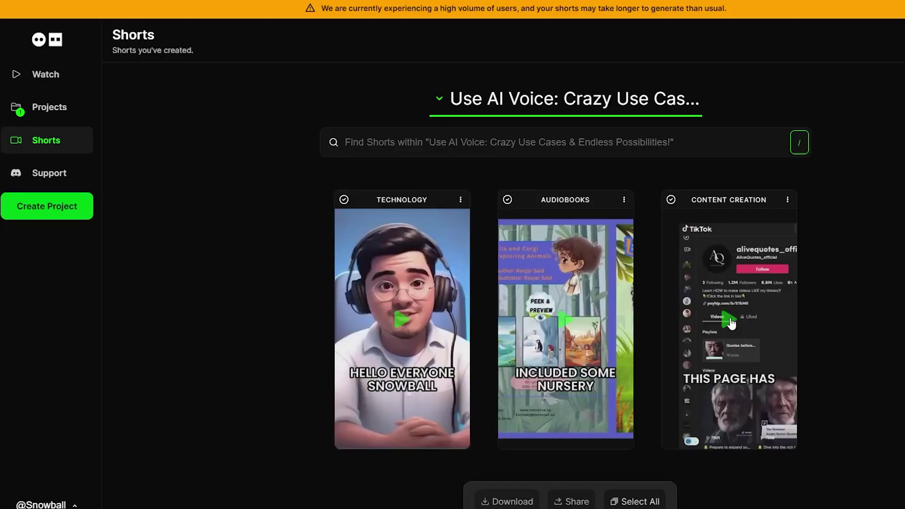
click(558, 317)
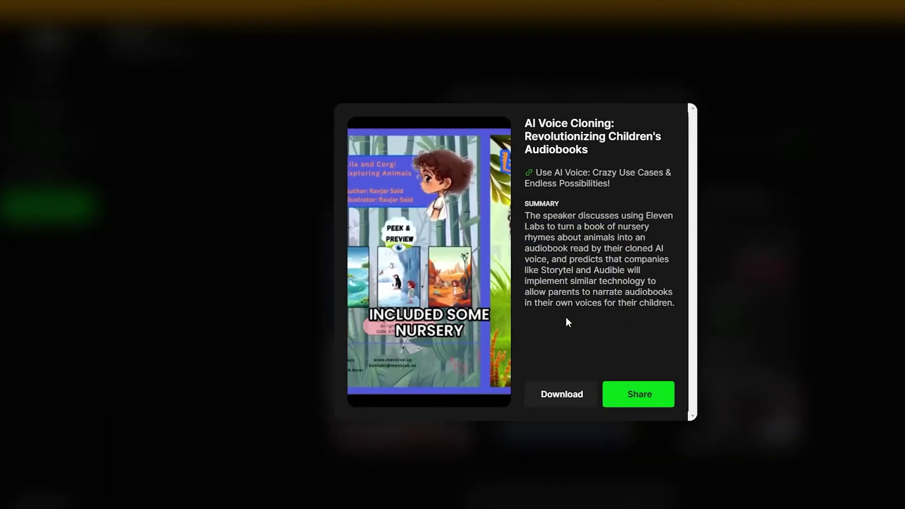